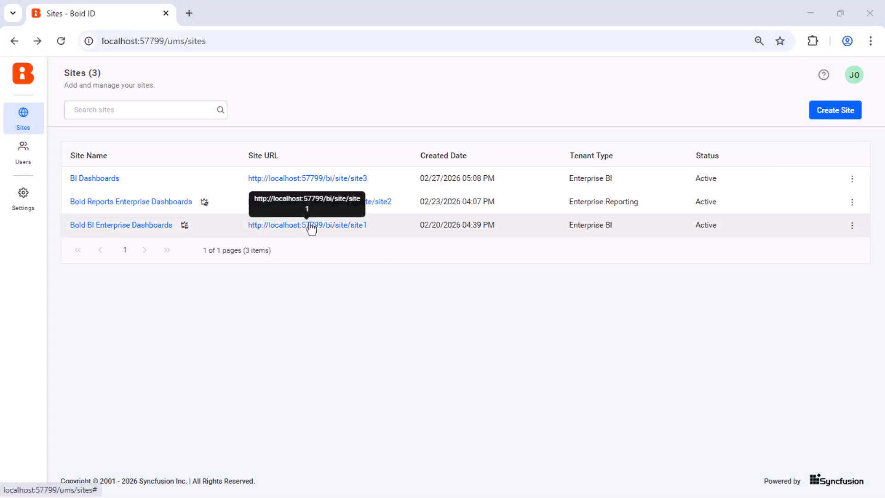
Open the Bold BI Enterprise Dashboards site (site1) and view the permissions of its System Administrator group.
left_click(310, 225)
left_click(24, 347)
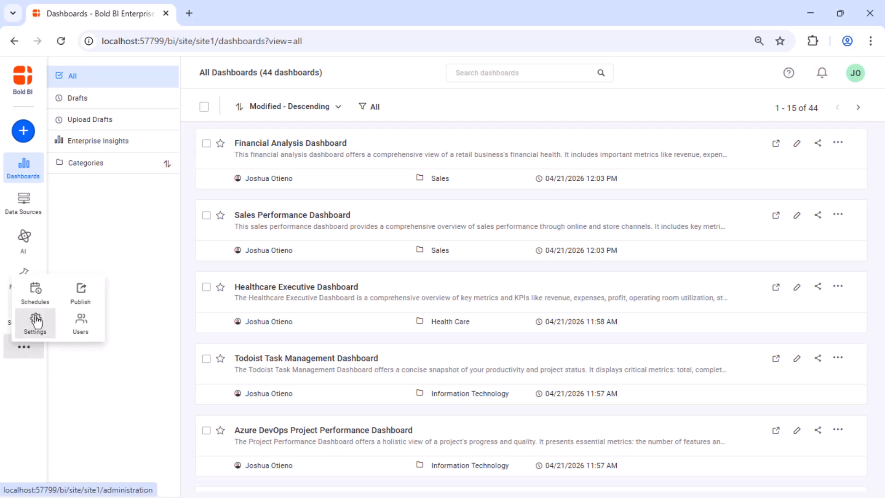
left_click(35, 322)
left_click(89, 171)
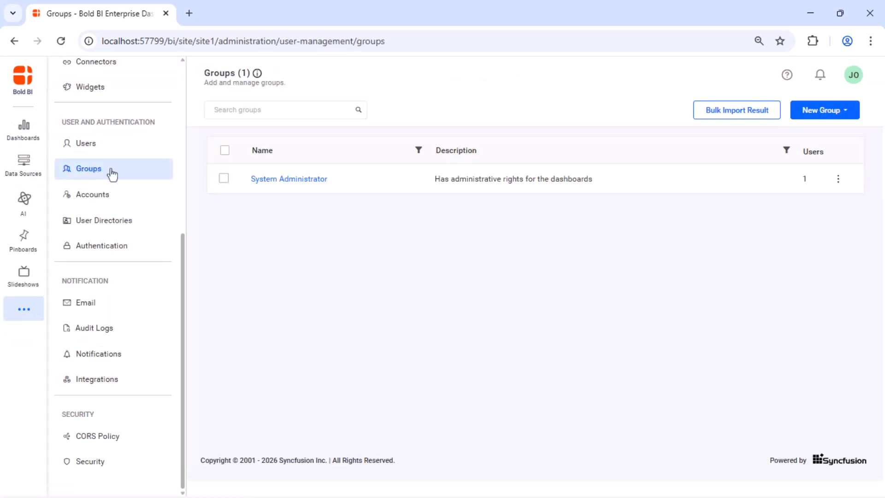
left_click(288, 181)
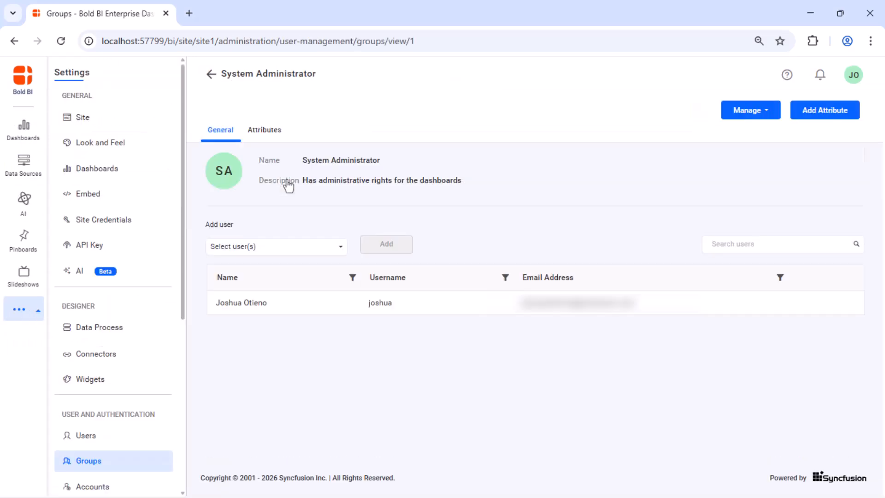
left_click(764, 112)
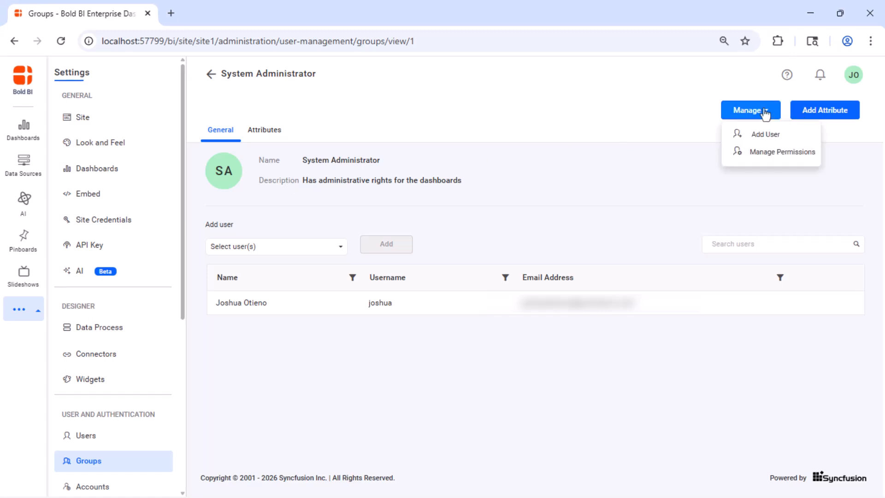
left_click(770, 154)
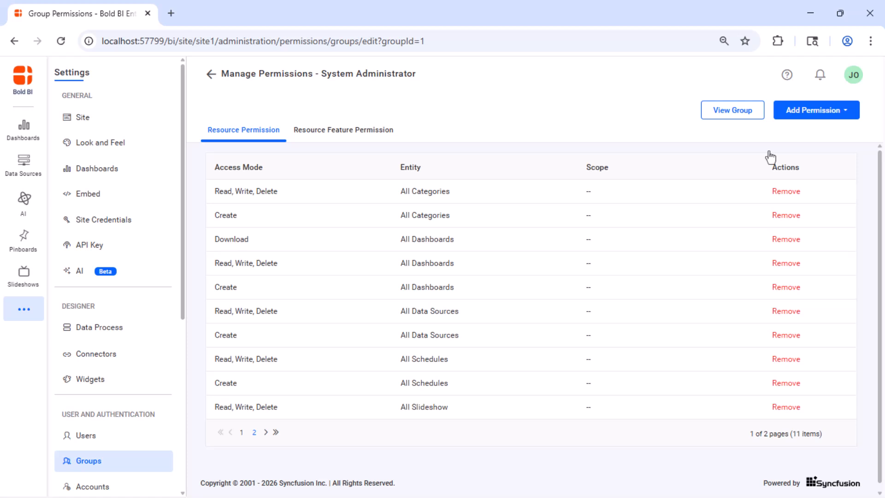
Start publishing the School Performance Data data source to an internal site.
left_click(21, 76)
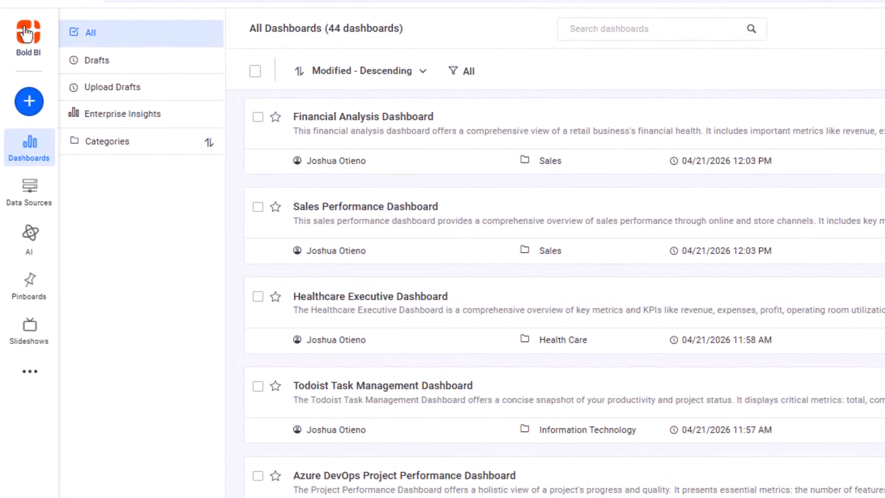
left_click(29, 189)
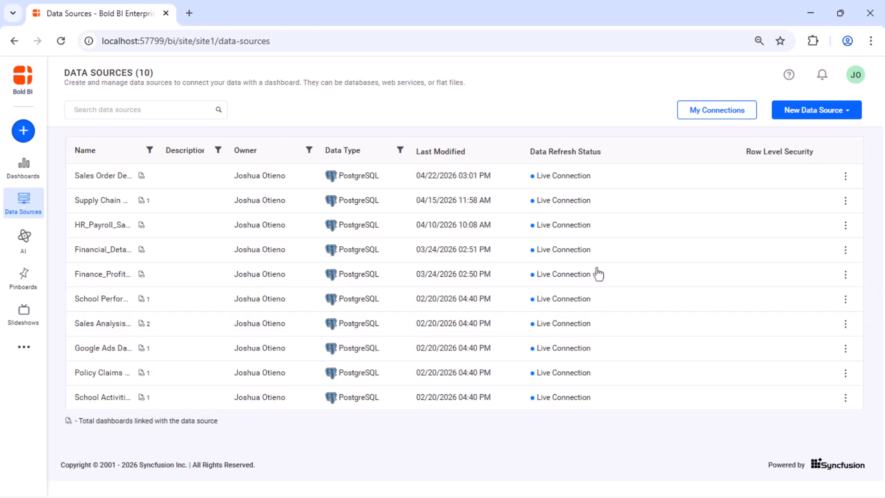
left_click(845, 299)
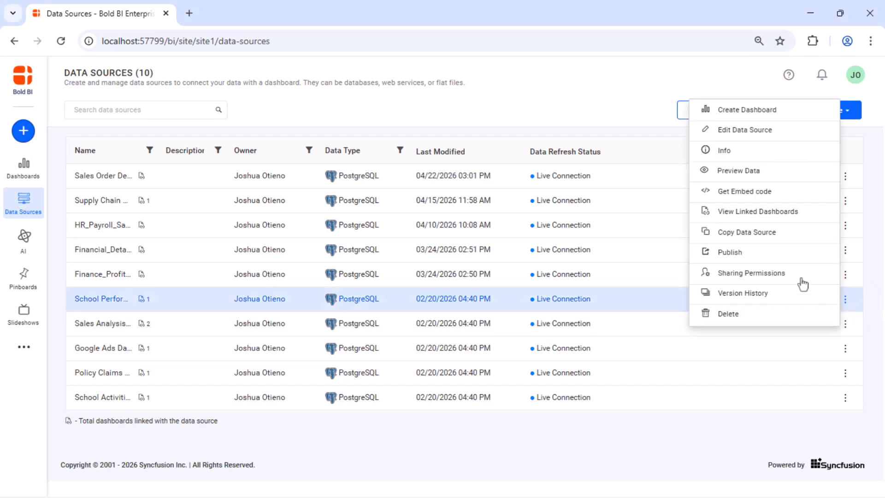
left_click(737, 252)
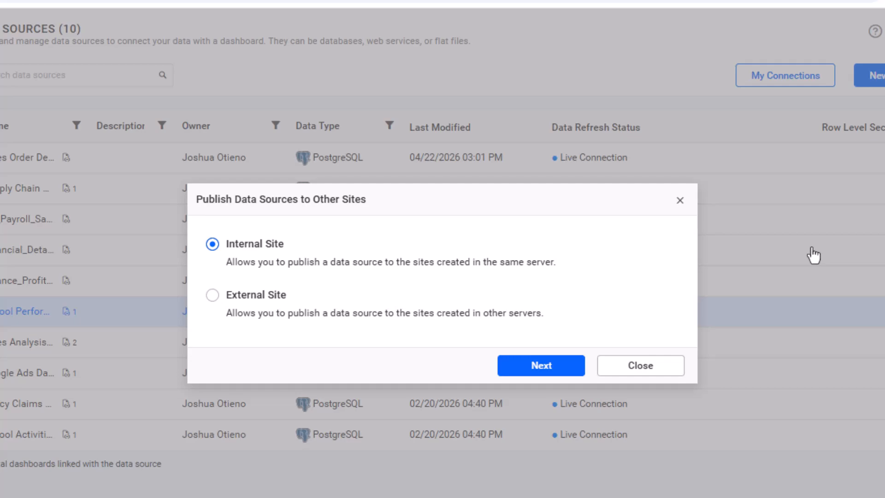
left_click(541, 364)
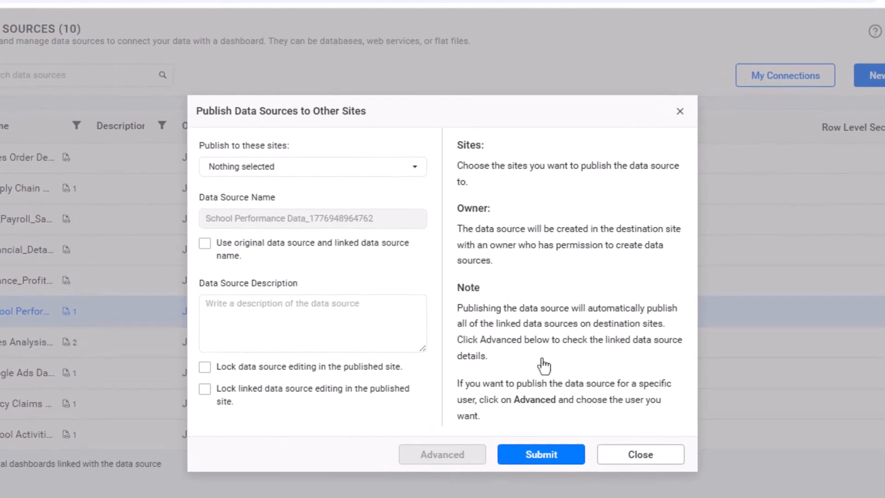
Choose BI Dashboards as the destination site and use the original data source and linked data source name.
left_click(421, 184)
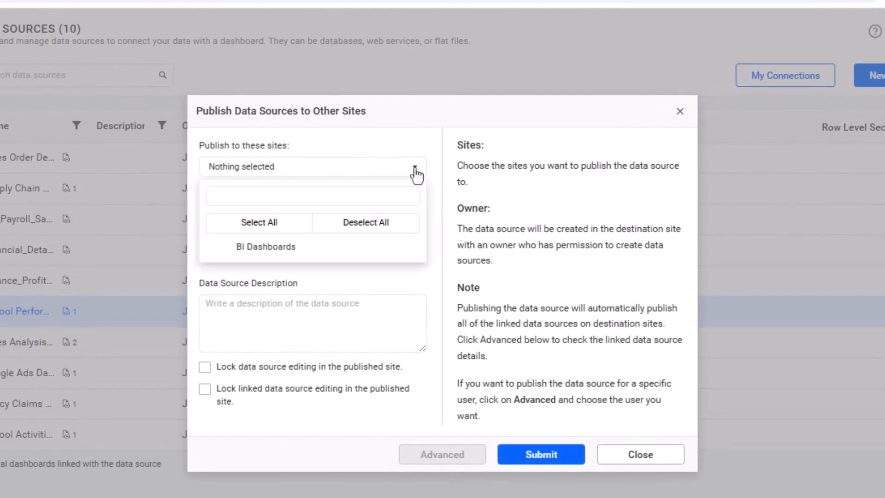
left_click(282, 245)
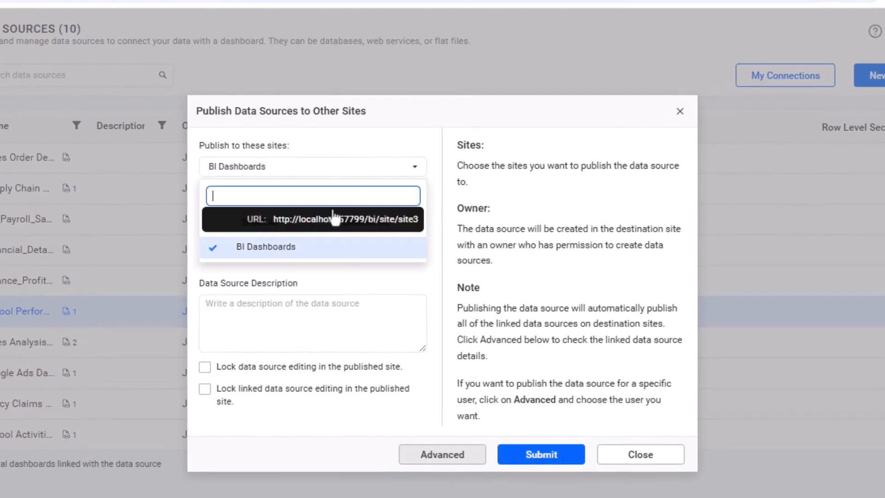
left_click(414, 171)
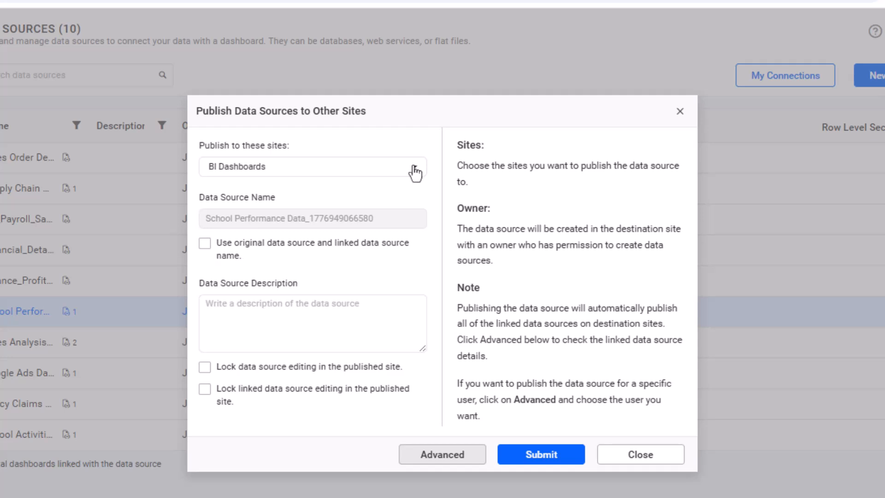
left_click(205, 243)
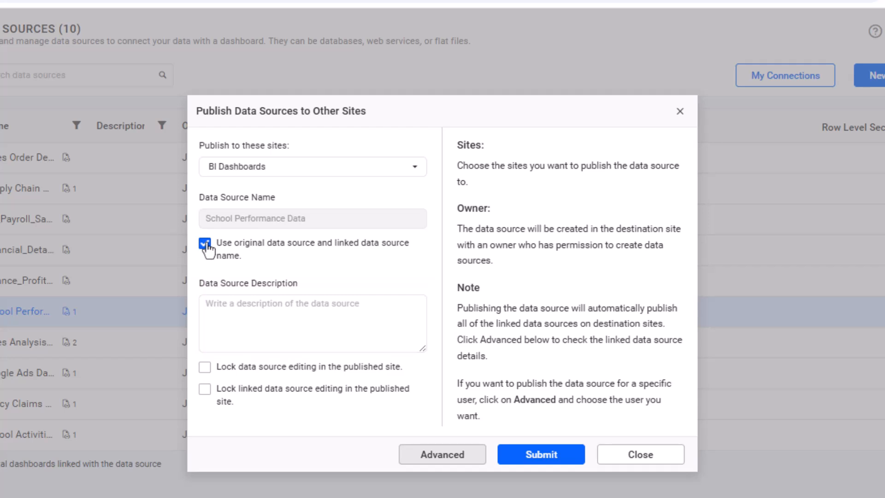
Enter the data source description "This is a school performance data.".
left_click(319, 305)
type("This is a school")
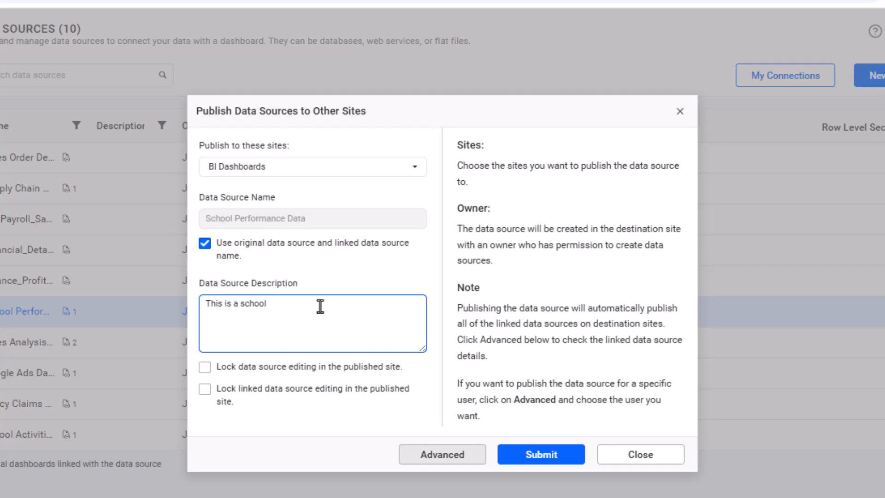
type(" performance data.")
left_click(418, 372)
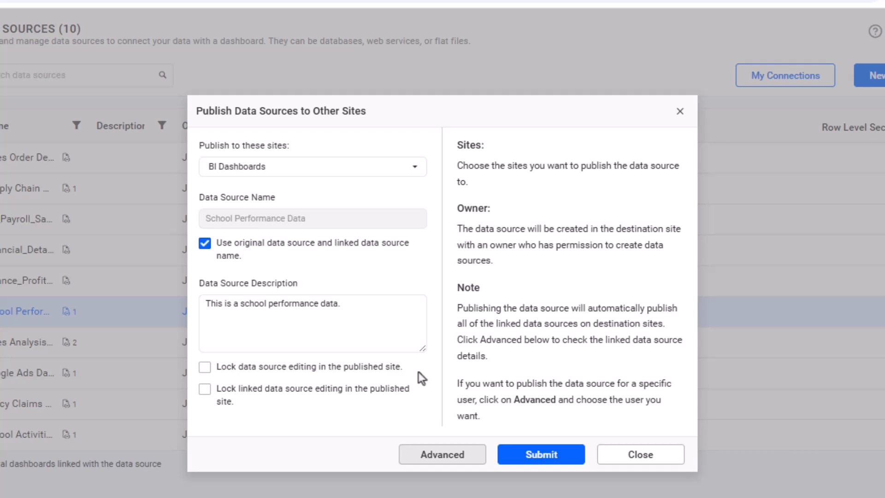
Check the advanced owner options for the BI Dashboards site, then submit the data source for publishing.
left_click(436, 454)
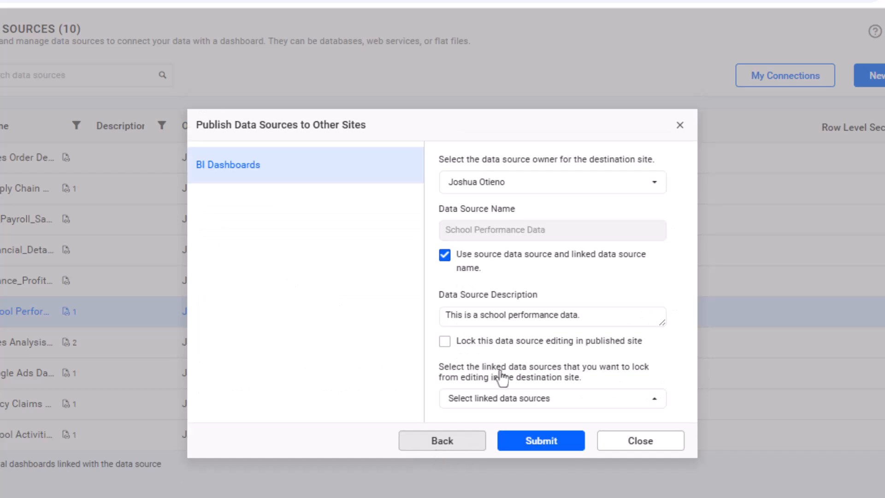
left_click(653, 189)
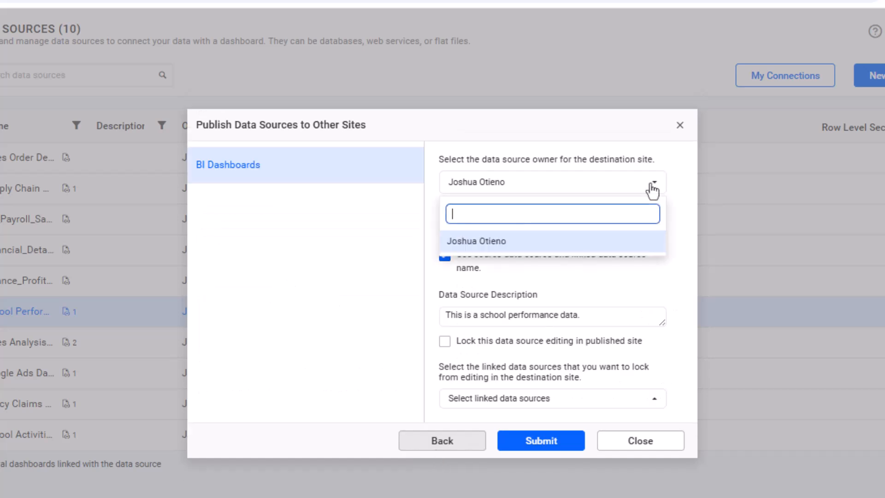
left_click(668, 182)
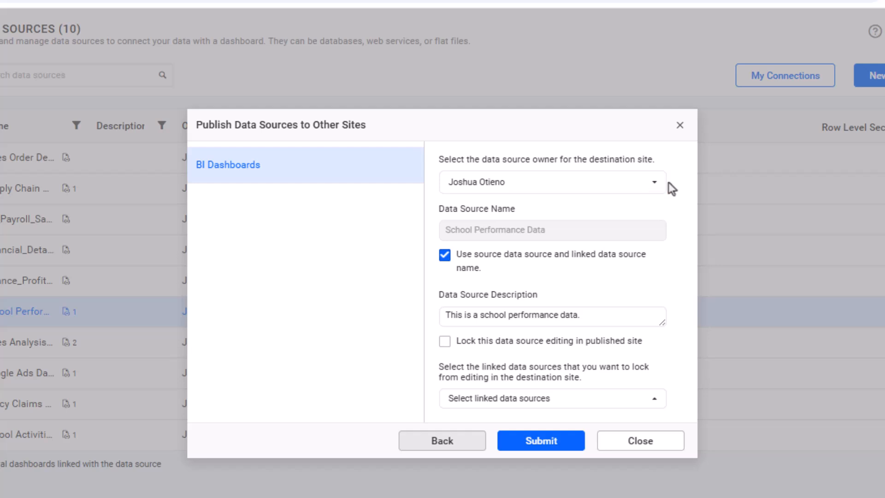
left_click(442, 439)
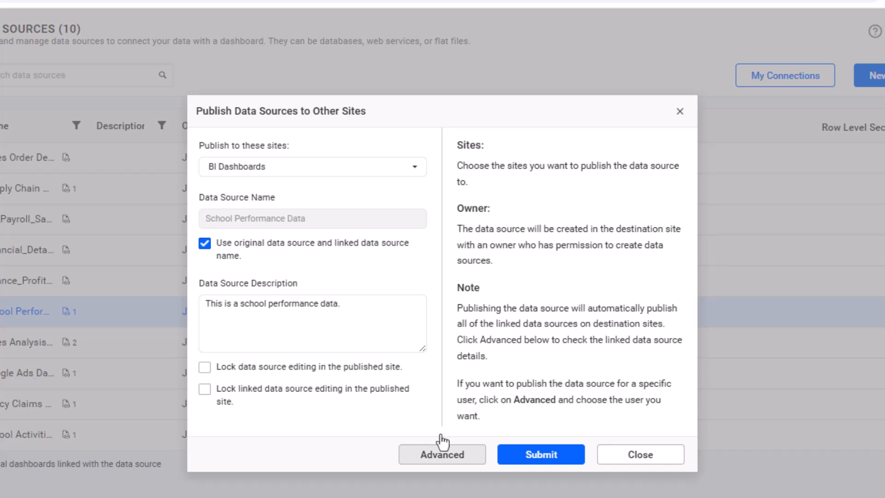
left_click(529, 456)
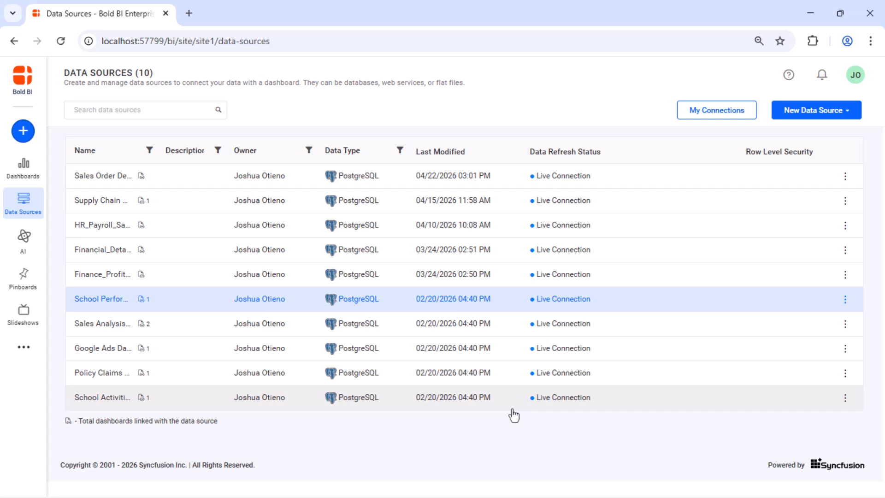
Open the published resources and synchronize School Performance Data with the BI Dashboards site.
left_click(23, 346)
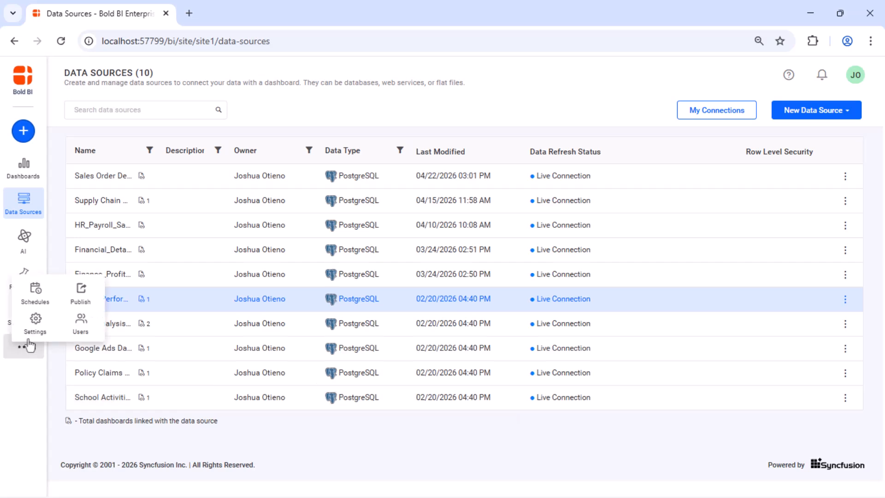
left_click(81, 292)
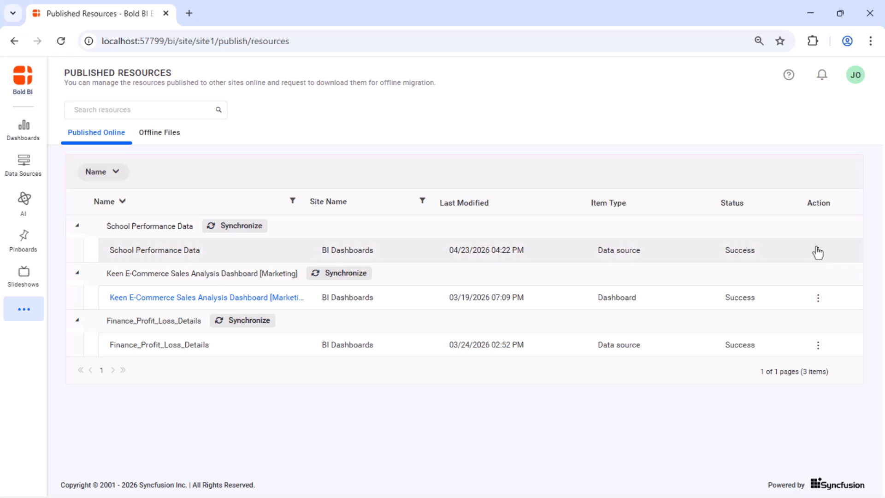
left_click(818, 251)
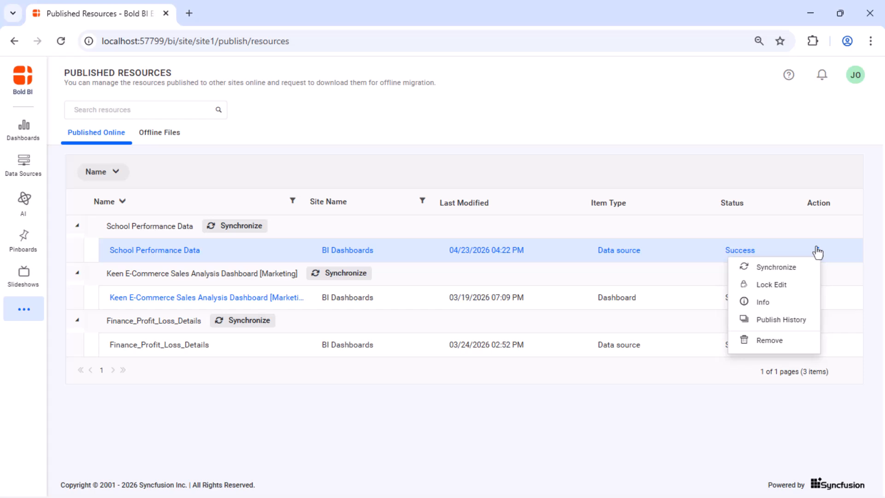
left_click(775, 266)
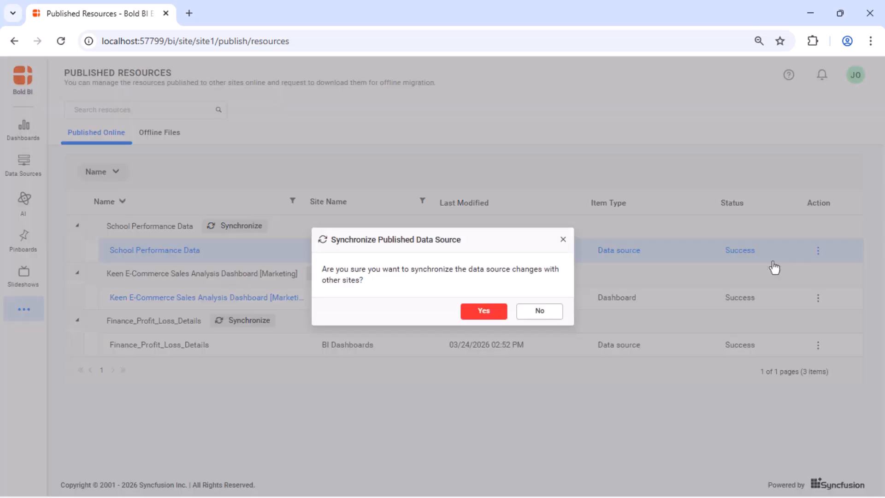
left_click(490, 311)
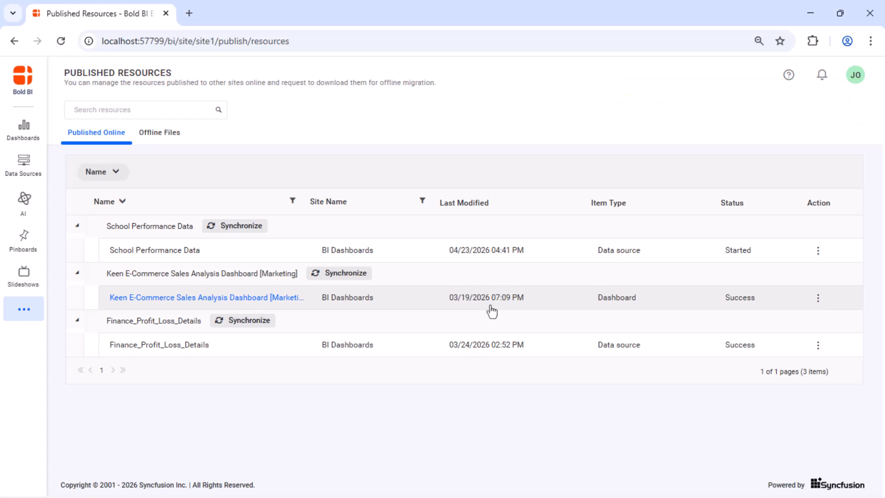
Lock editing of the published School Performance Data data source.
left_click(818, 251)
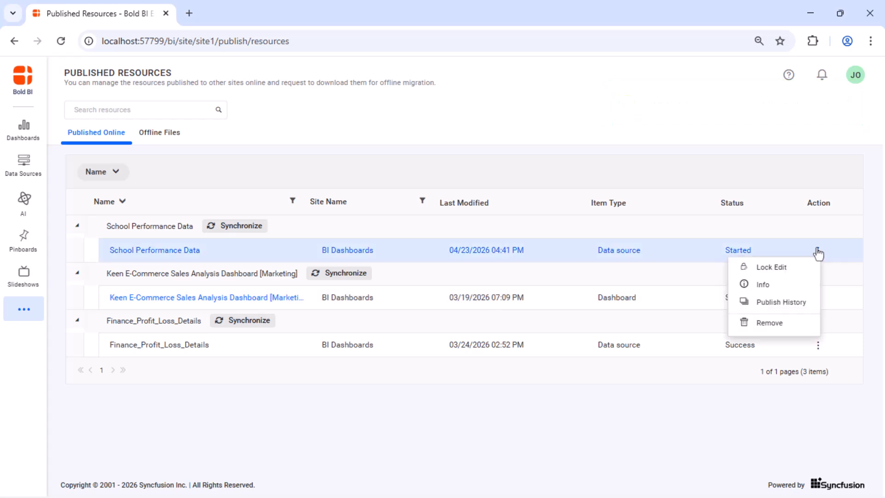
left_click(774, 267)
left_click(487, 311)
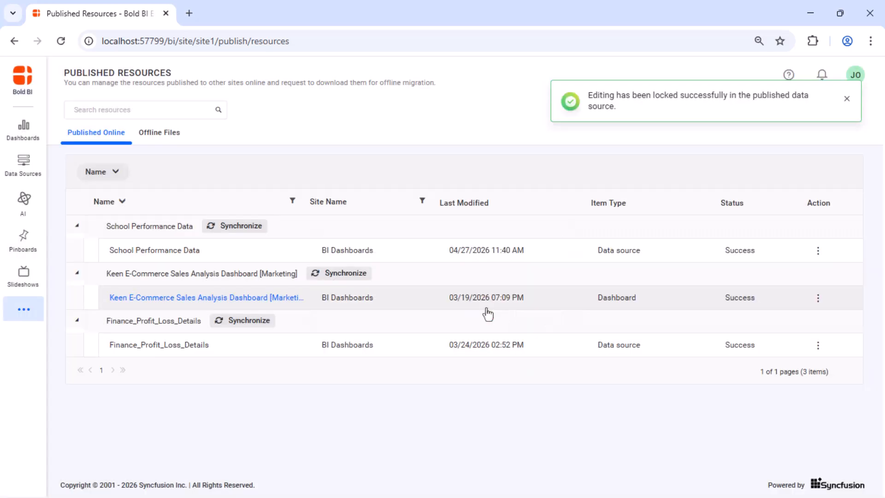
View the publishing info and the publish history of School Performance Data.
left_click(818, 251)
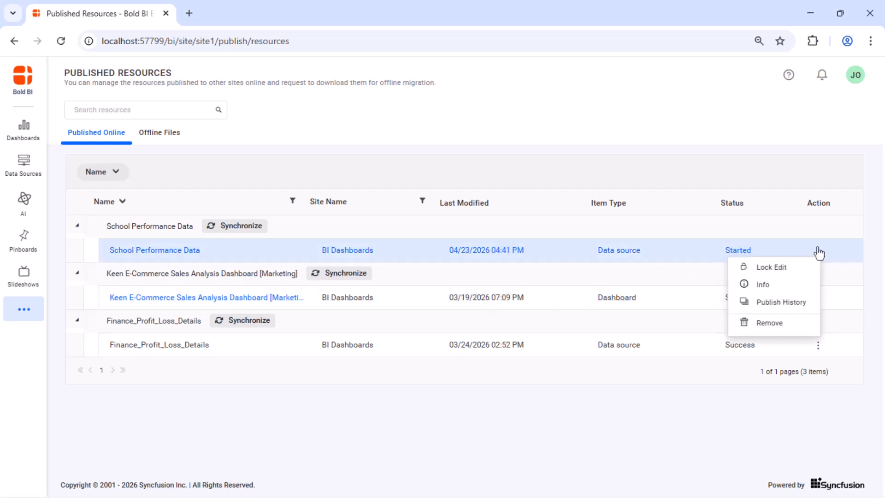
left_click(766, 287)
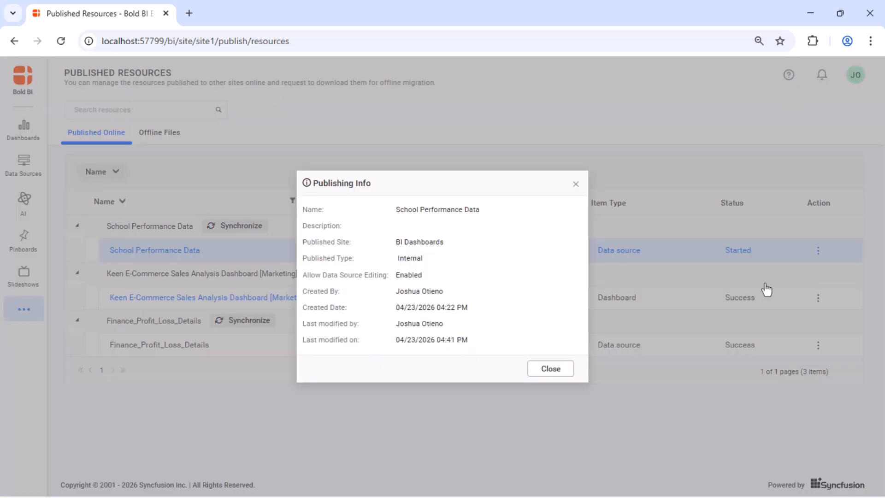
left_click(563, 370)
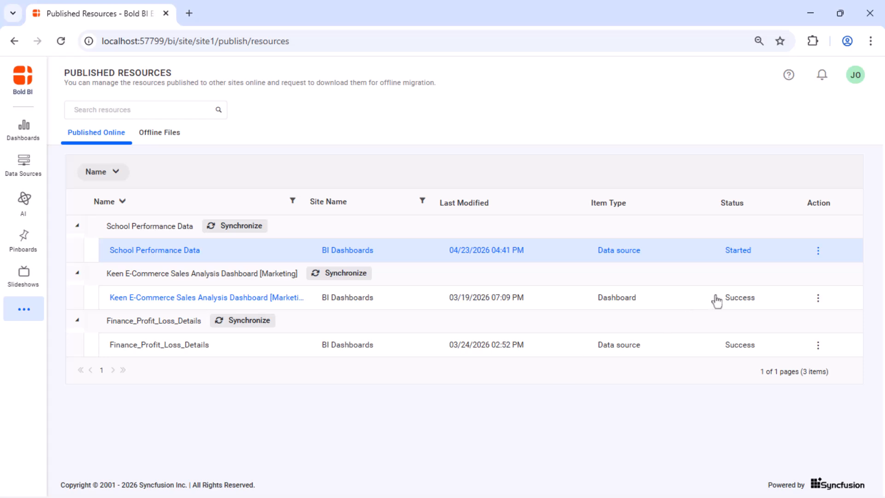
left_click(817, 250)
left_click(779, 308)
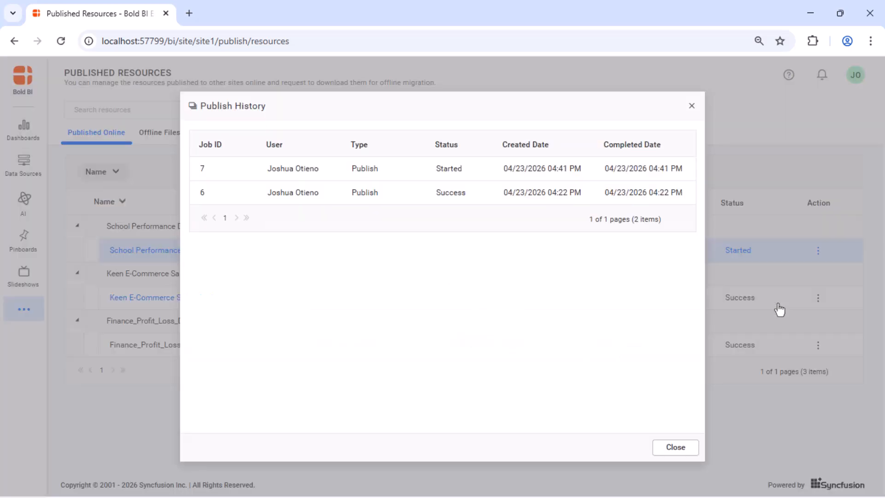
left_click(674, 448)
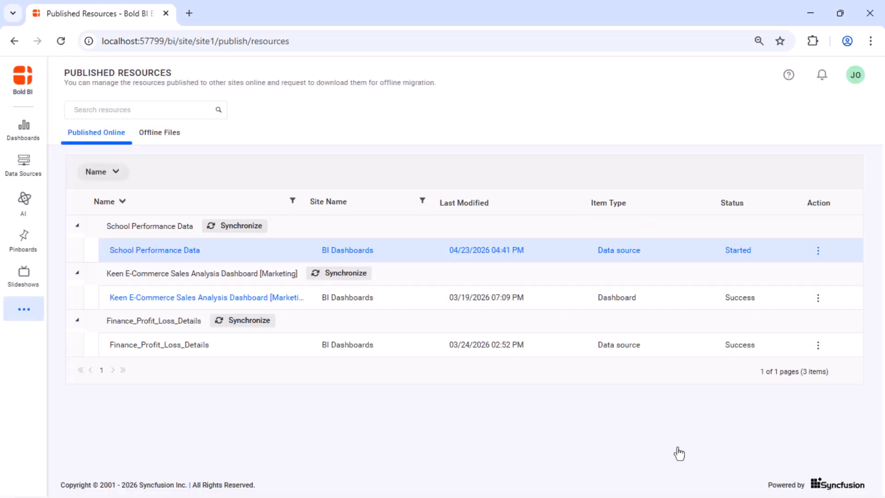
left_click(817, 251)
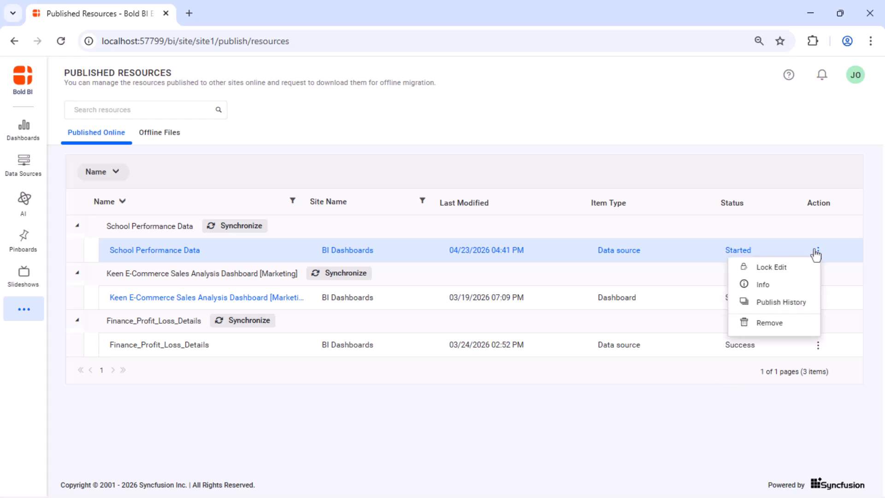
left_click(771, 325)
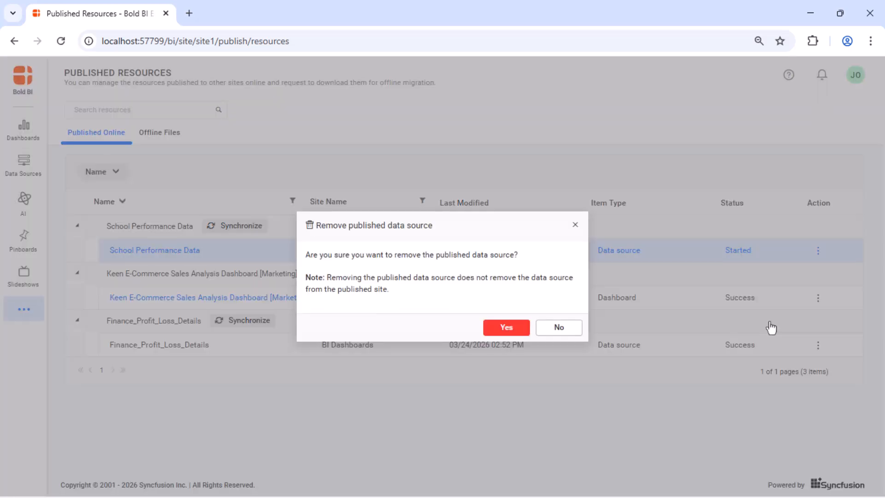
left_click(572, 328)
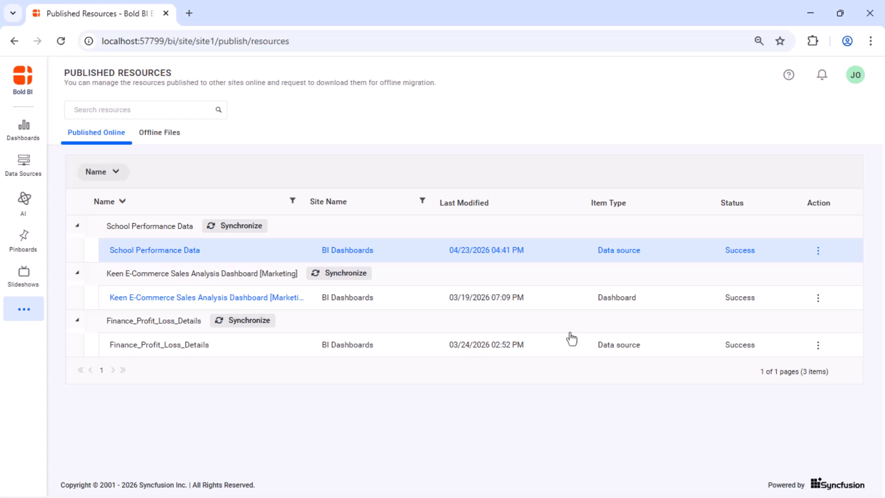
Switch to the BI Dashboards site through site management and open its School Performance Data data source for editing.
left_click(855, 75)
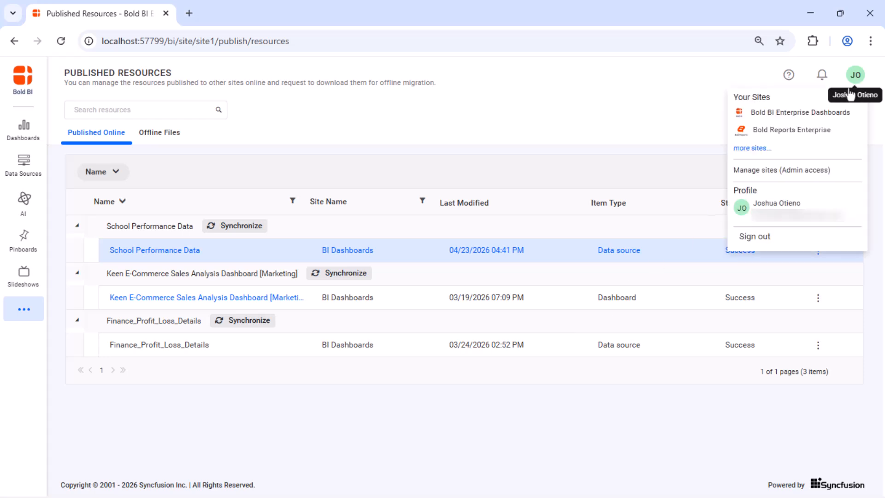
left_click(774, 172)
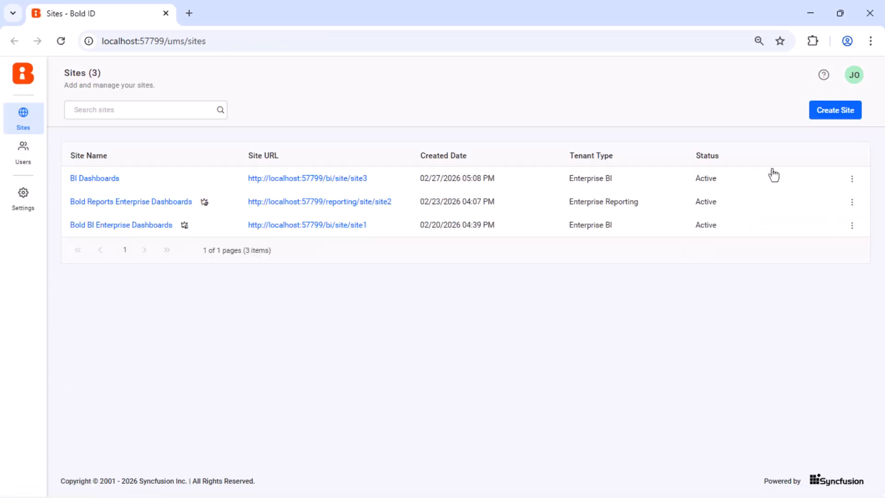
left_click(306, 177)
left_click(24, 203)
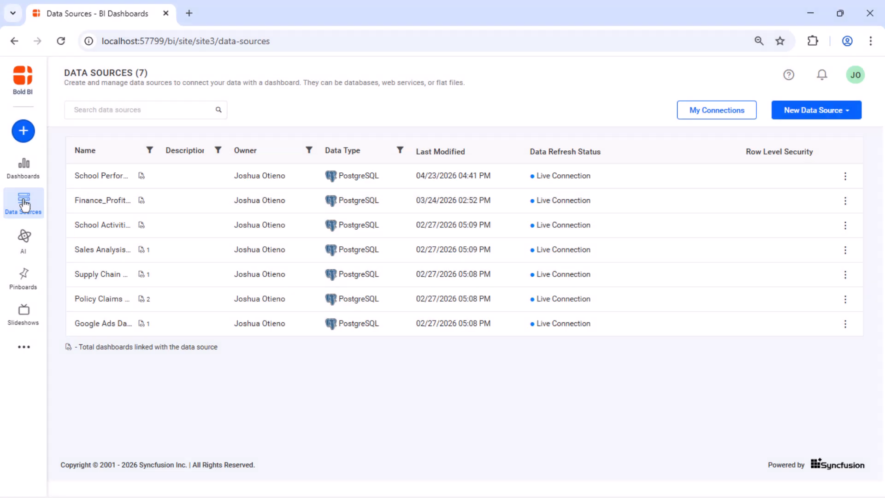
left_click(845, 176)
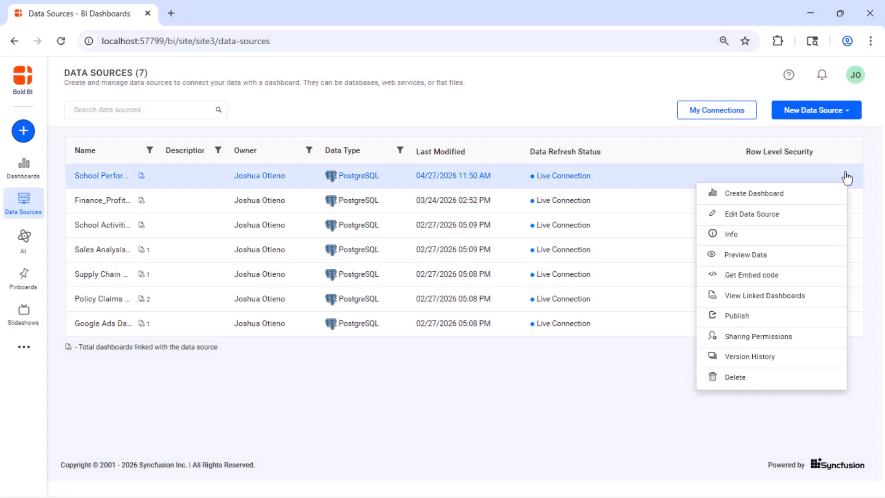
left_click(748, 214)
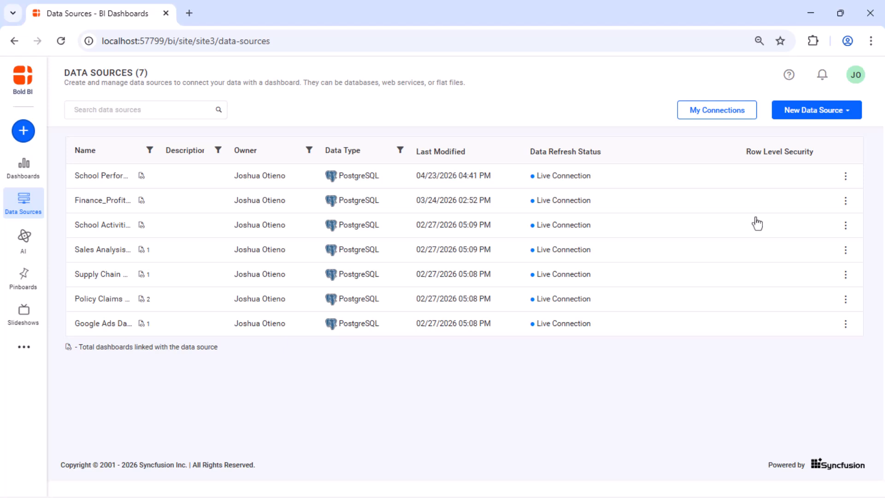
Create a dashboard from the School Performance Data data source and add a column chart sized about 22 x 26 cells.
left_click(845, 176)
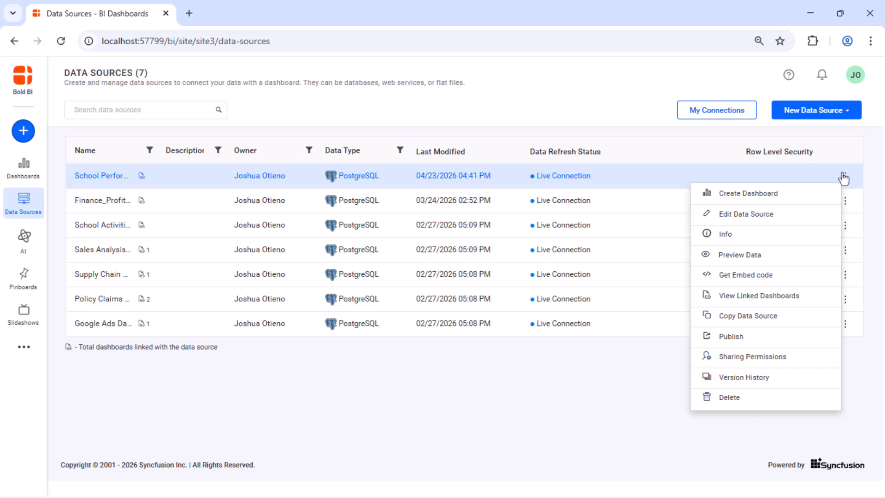
left_click(749, 193)
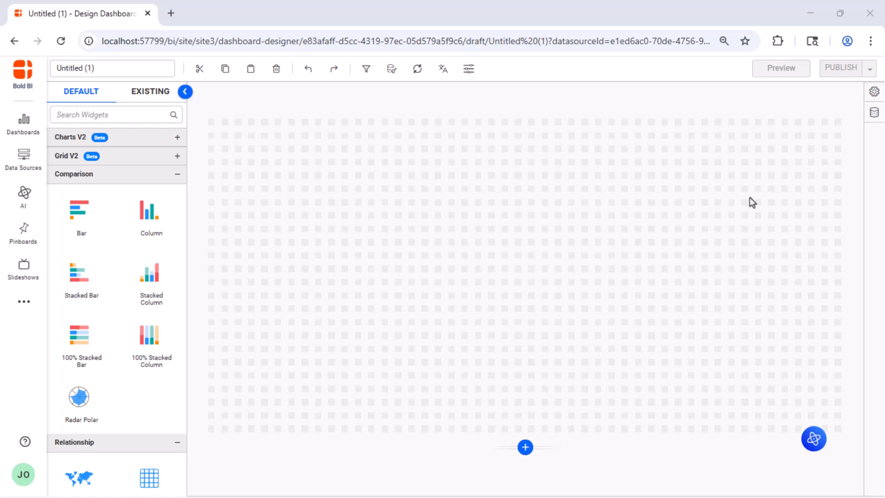
left_click_drag(149, 211, 213, 126)
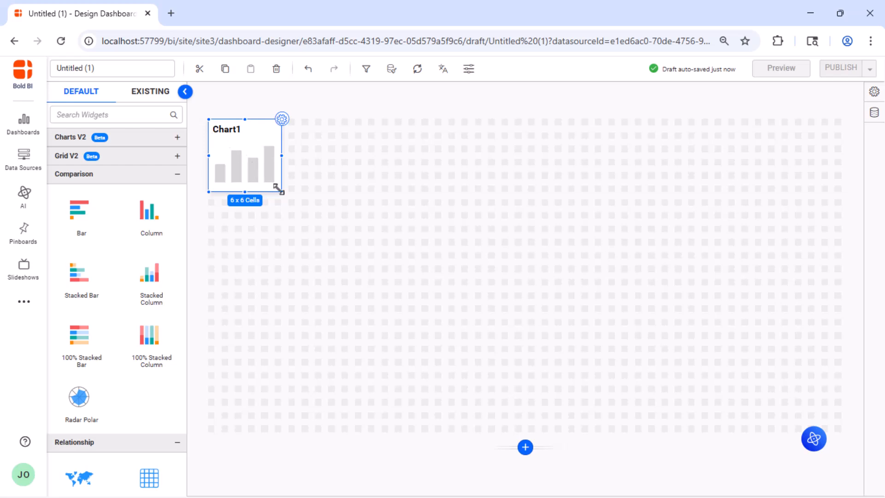
left_click_drag(280, 191, 539, 398)
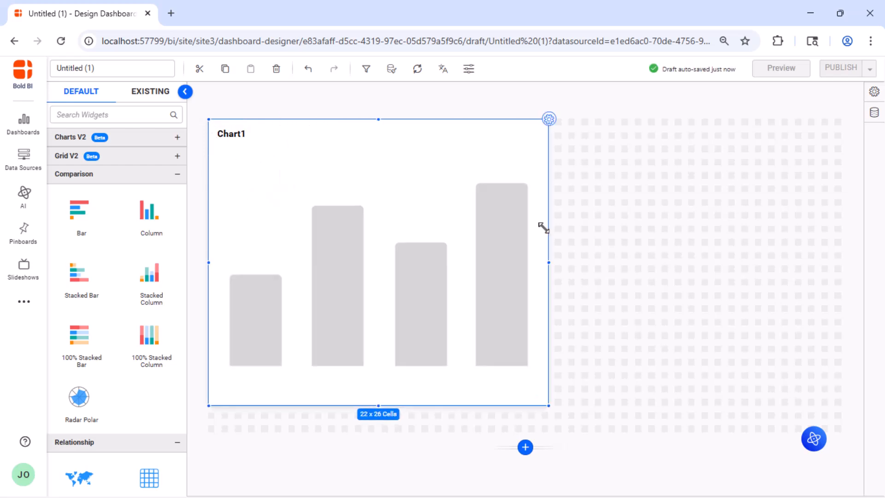
Assign the Students measure to the column chart's values and the Performance dimension to its columns.
left_click(549, 119)
left_click(709, 94)
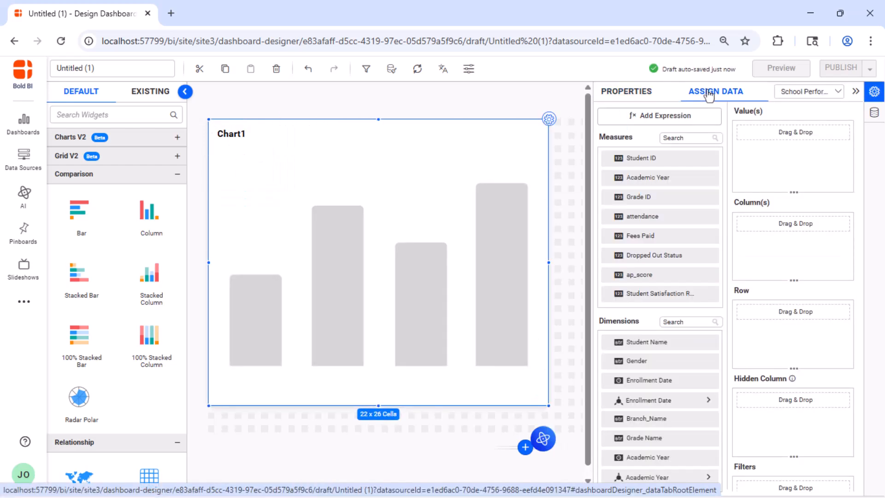
left_click(692, 137)
type("stu")
left_click_drag(659, 255, 745, 159)
left_click(682, 322)
type("pe")
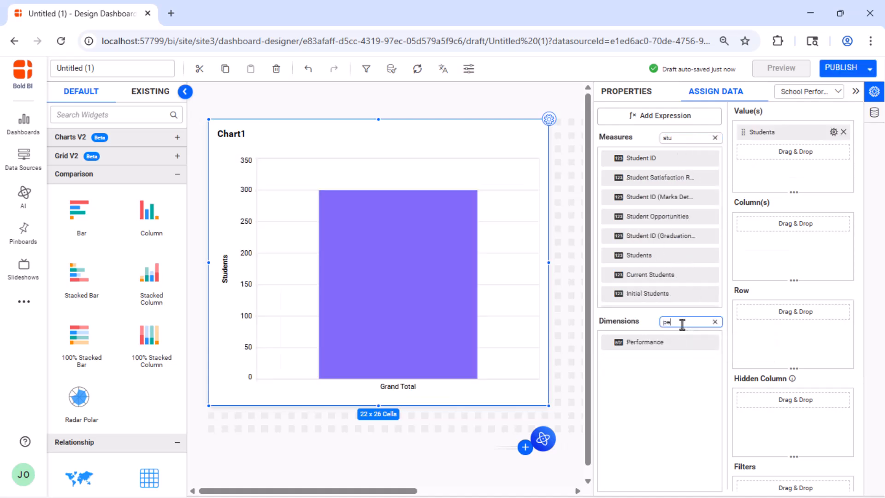
left_click_drag(663, 342, 756, 232)
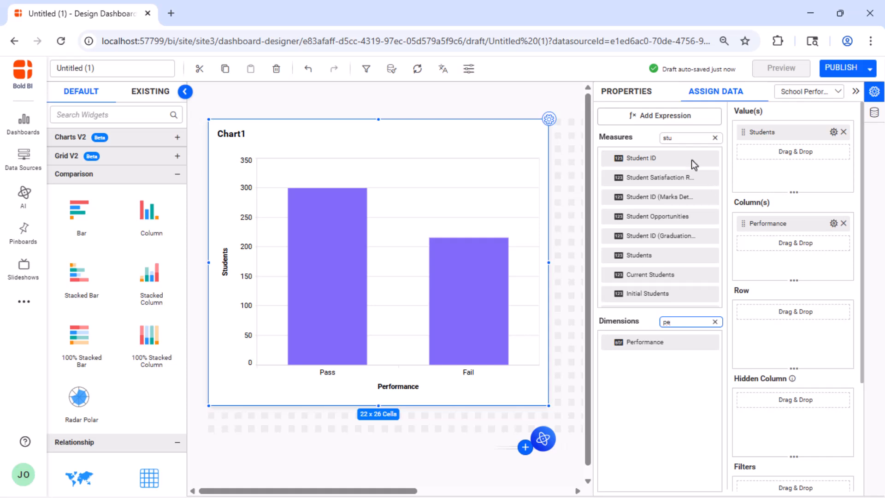
Name the column chart Student Performance and preview the dashboard.
left_click(629, 92)
type("Student Performance")
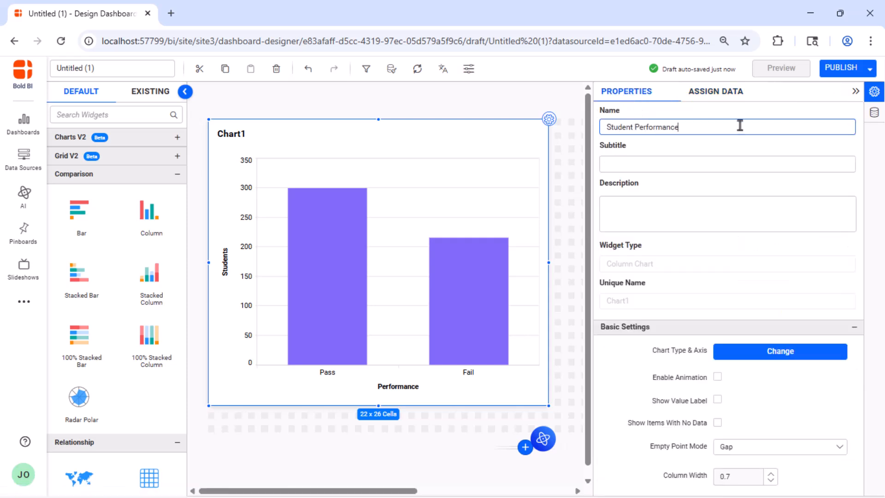
left_click(747, 150)
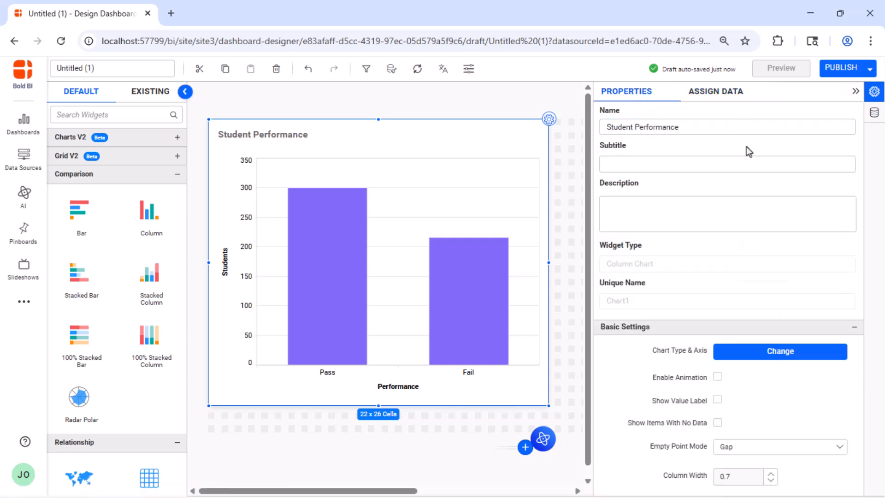
left_click(855, 91)
left_click(781, 68)
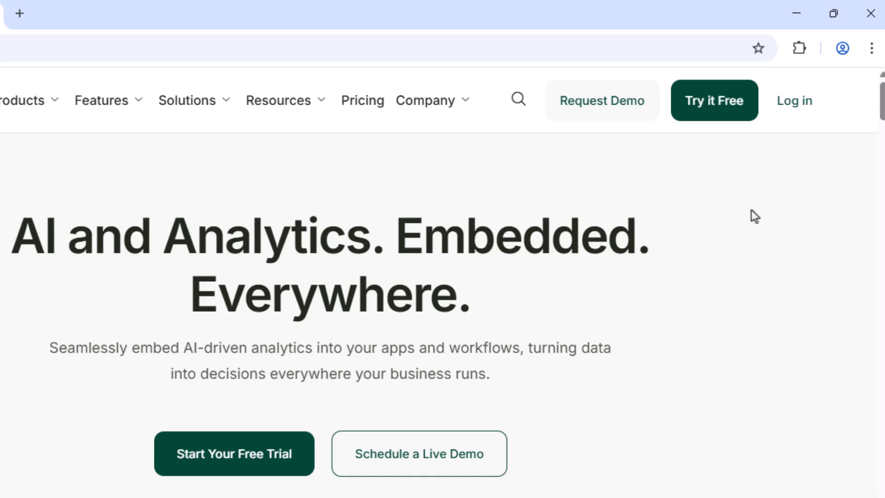
Open the demo request page on the Bold BI website.
left_click(714, 99)
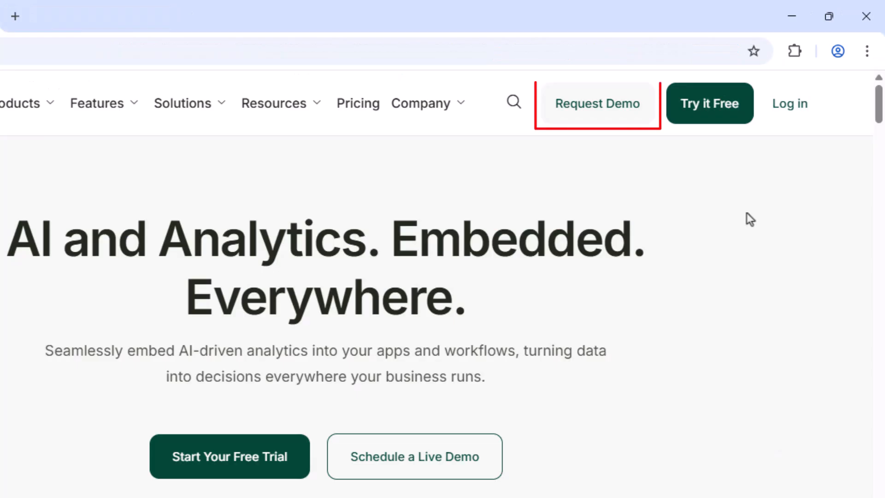
left_click(611, 109)
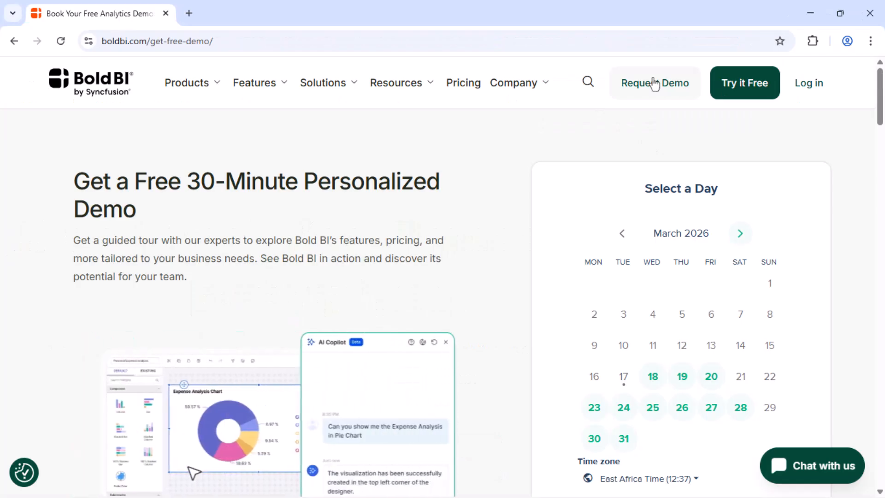